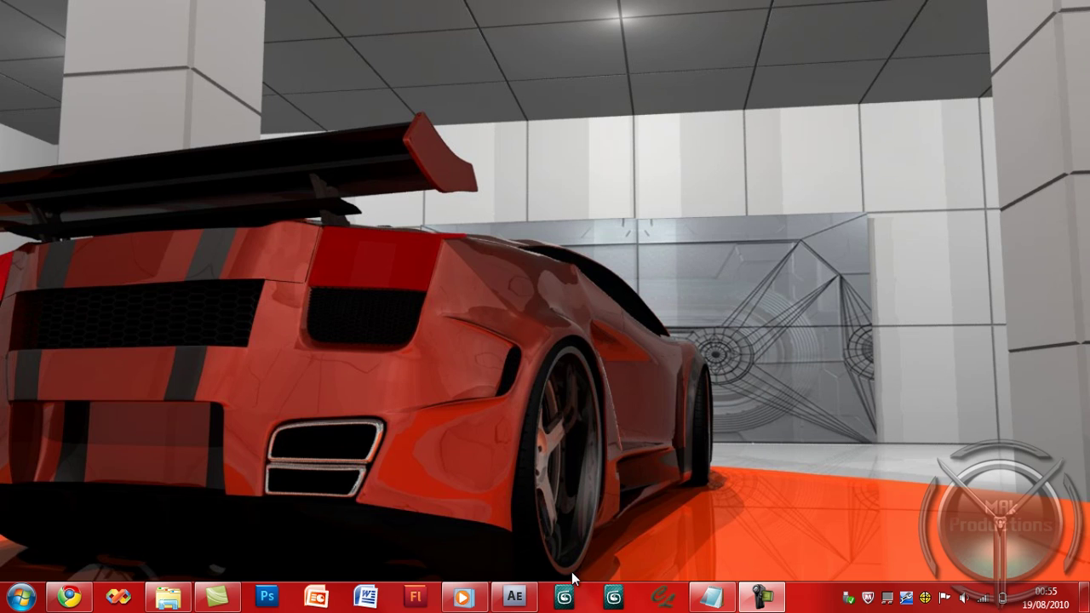
Step: Launch 3ds Max 2011 from the taskbar and dismiss the FumeFx.ini write error
left_click(565, 596)
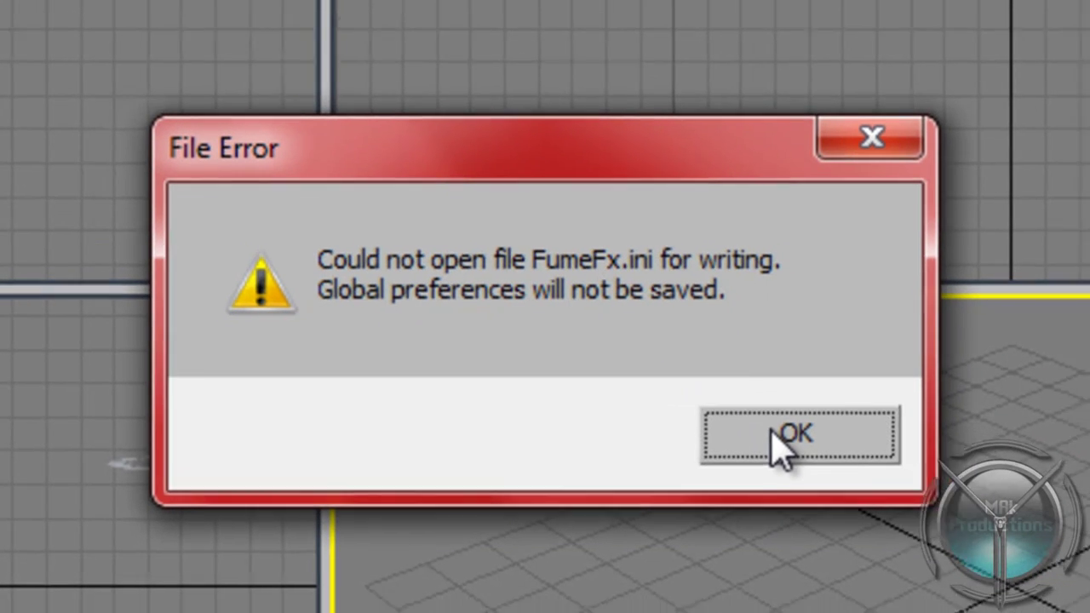
left_click(792, 447)
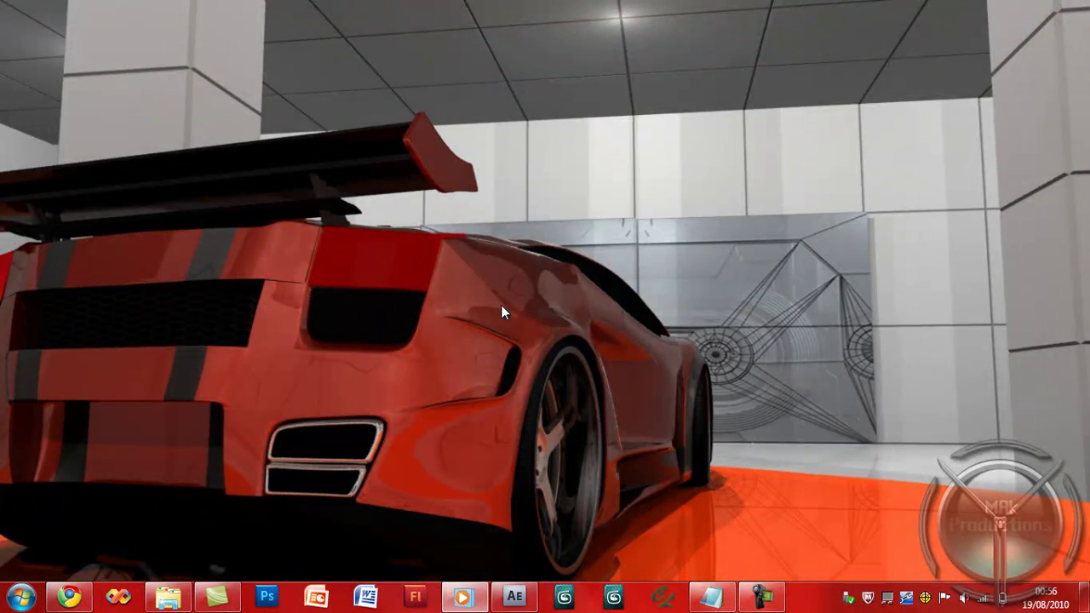
Step: Position the _Fumefx tutorial folder window and open a Computer window beside it
left_click(168, 596)
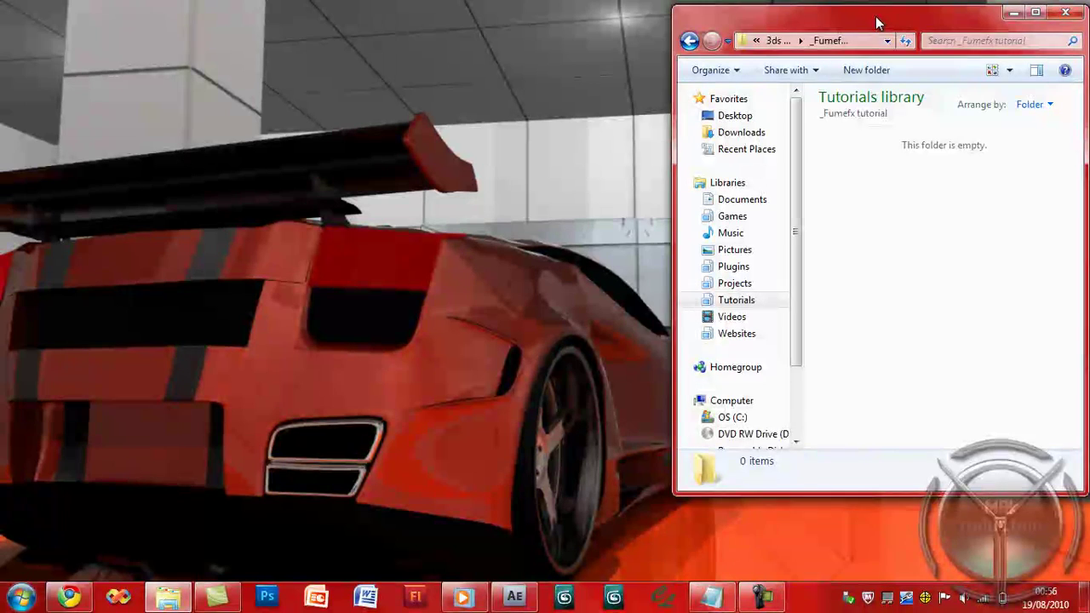
left_click_drag(885, 16, 857, 49)
left_click_drag(649, 197, 562, 198)
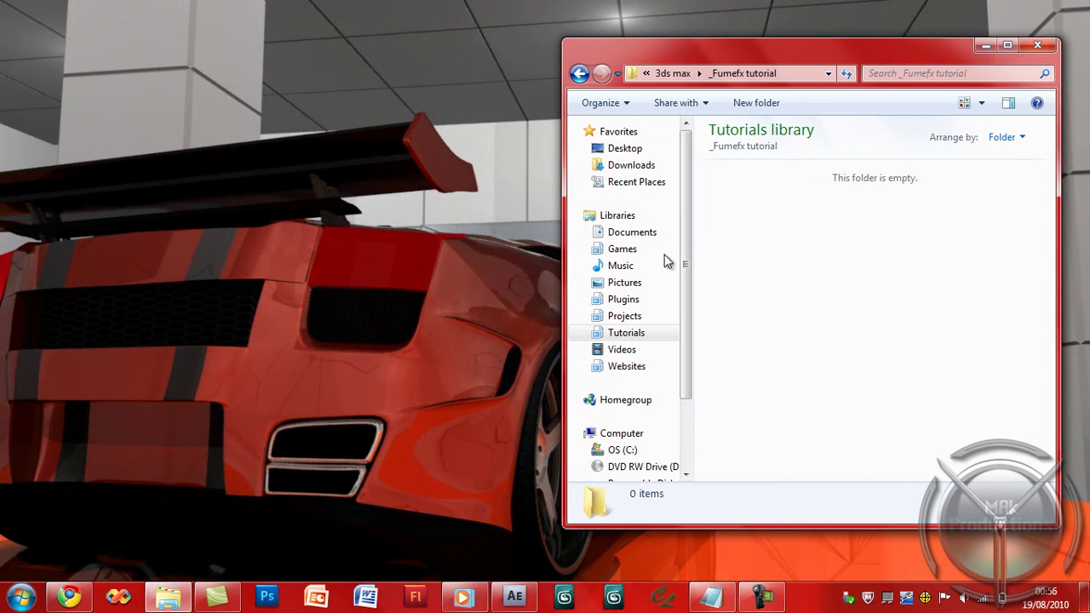
key("super")
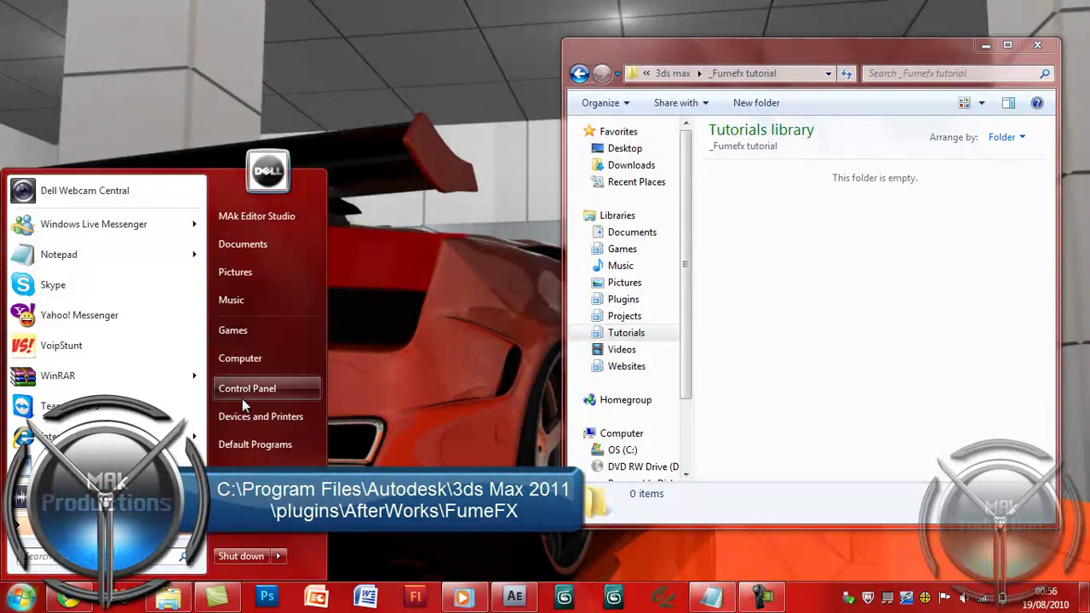
left_click(260, 359)
left_click_drag(787, 92, 381, 114)
Step: Browse to C:\Program Files\Autodesk\3ds Max 2011
double_click(294, 206)
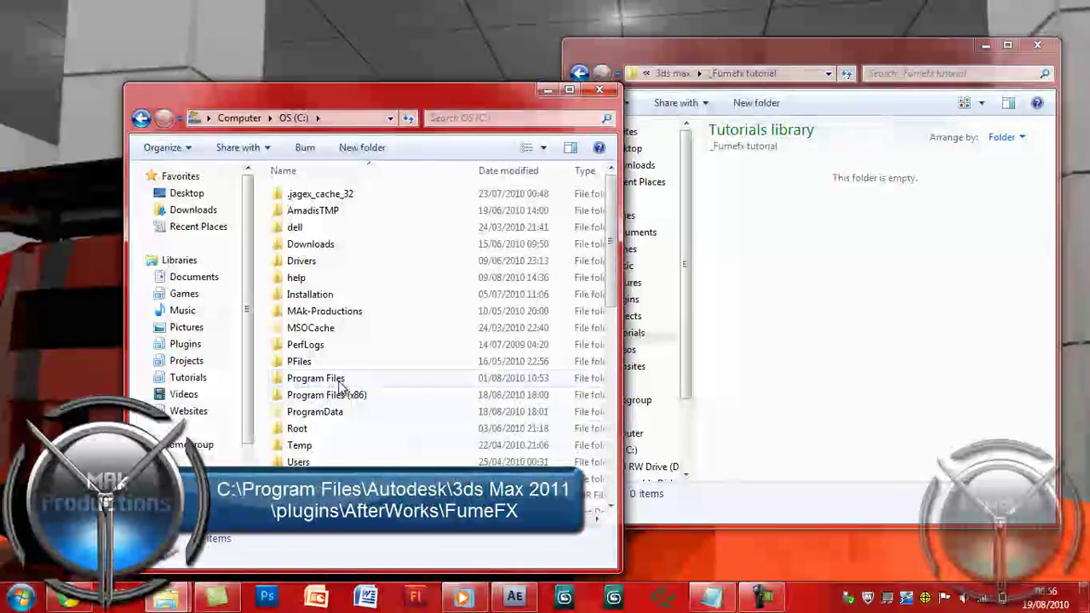
double_click(324, 380)
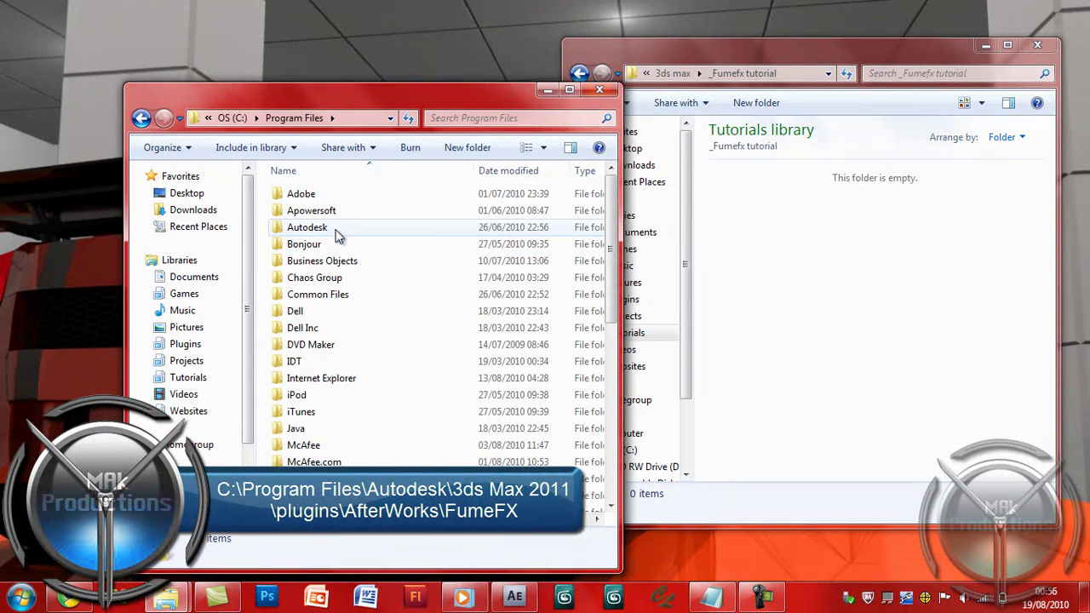
double_click(332, 228)
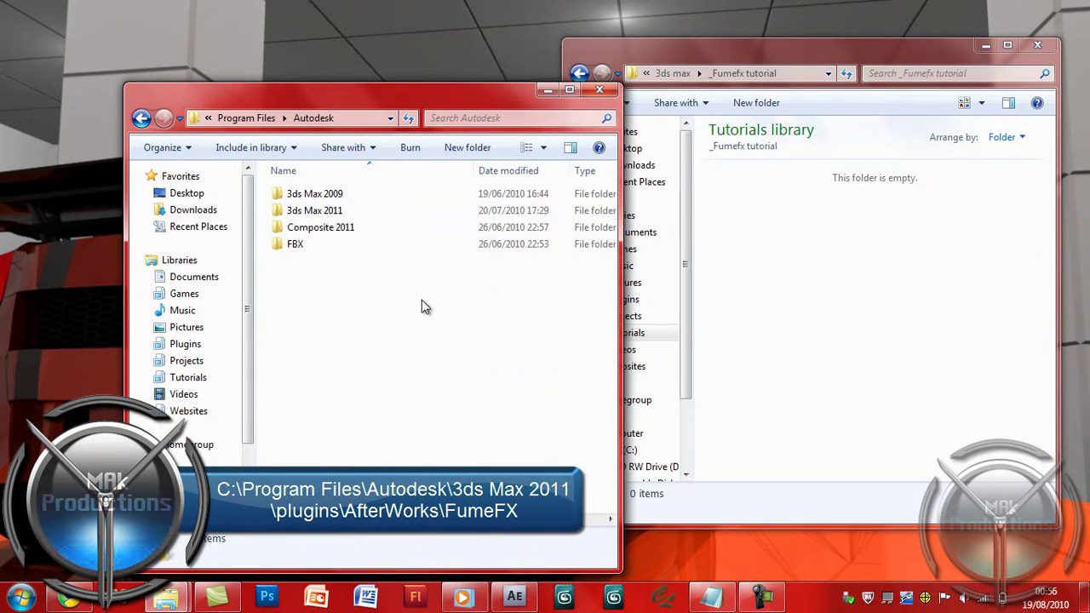
left_click(315, 209)
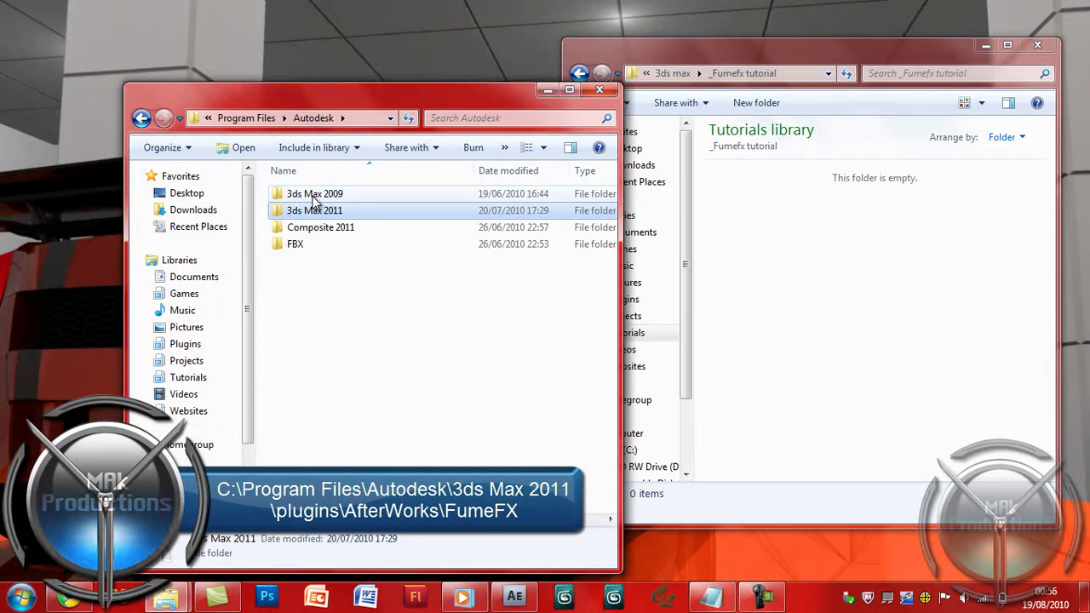
left_click(313, 198)
double_click(328, 214)
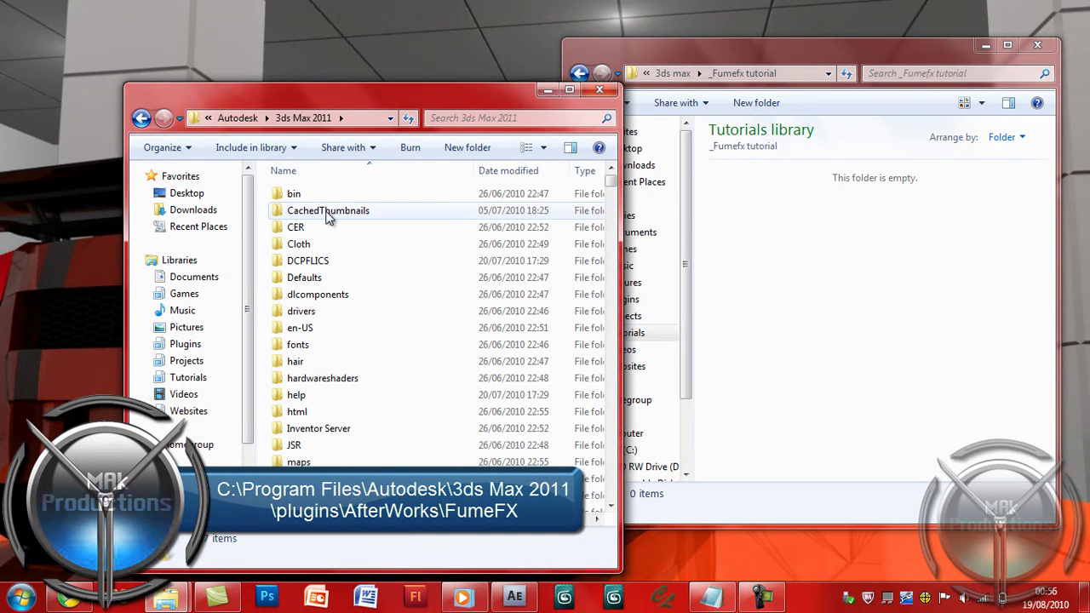
Step: Open plugins\AfterWorks\FumeFX and select its four files
left_click_drag(613, 189, 615, 194)
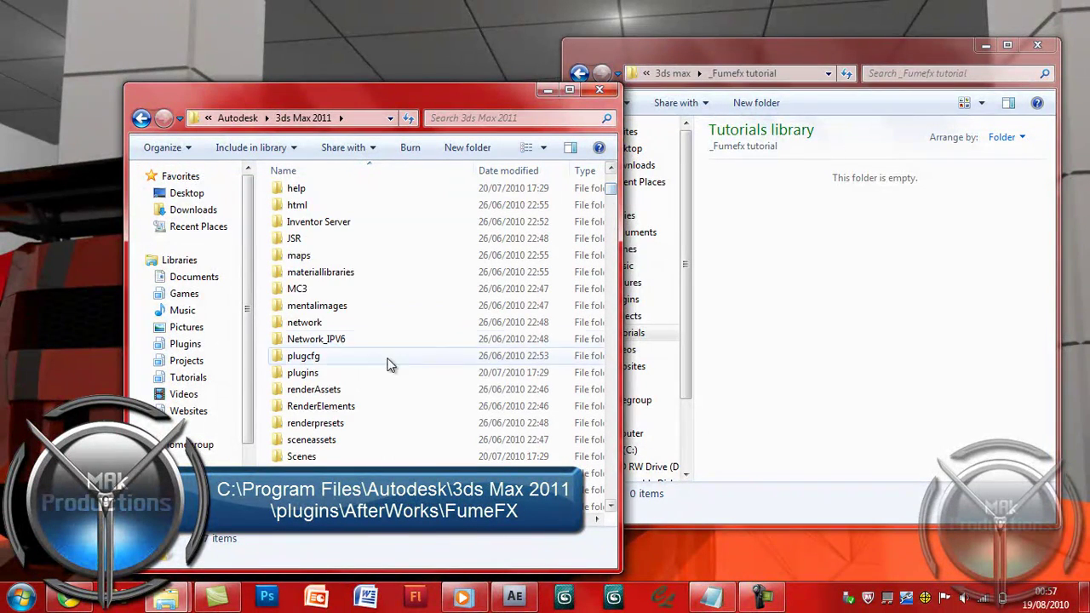
double_click(350, 373)
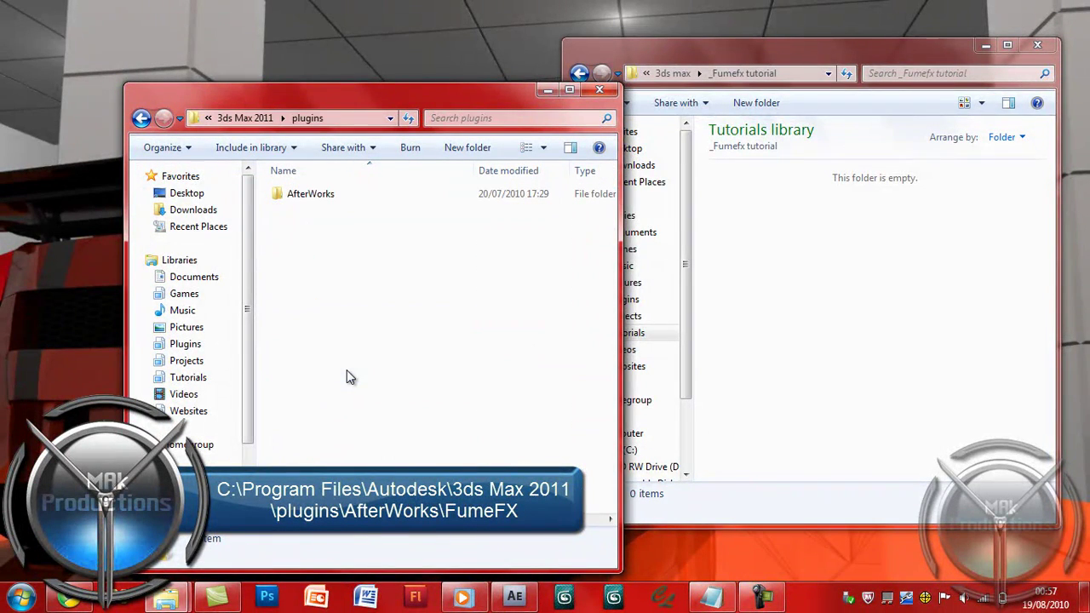
double_click(309, 195)
left_click(308, 212)
double_click(308, 212)
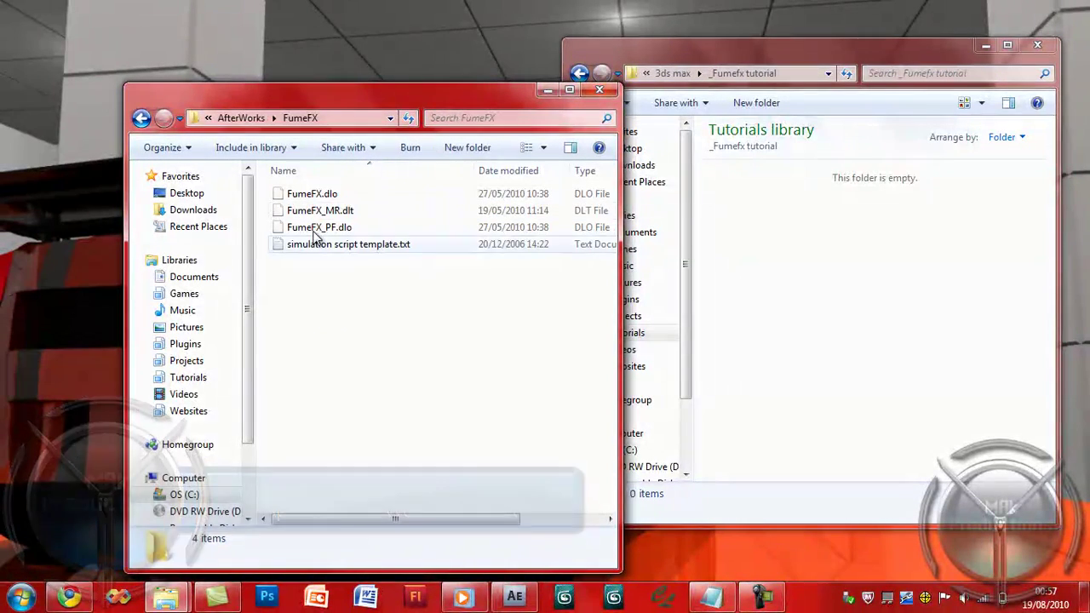
left_click_drag(364, 269, 430, 292)
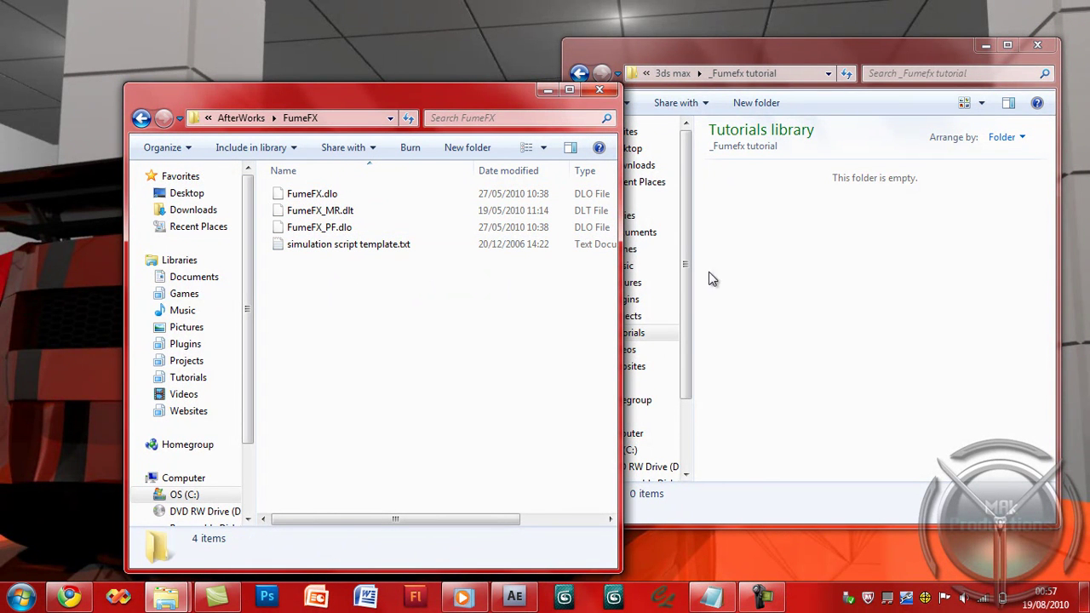
Step: Bring the _Fumefx tutorial folder forward and launch Notepad by searching 'note'
left_click(776, 245)
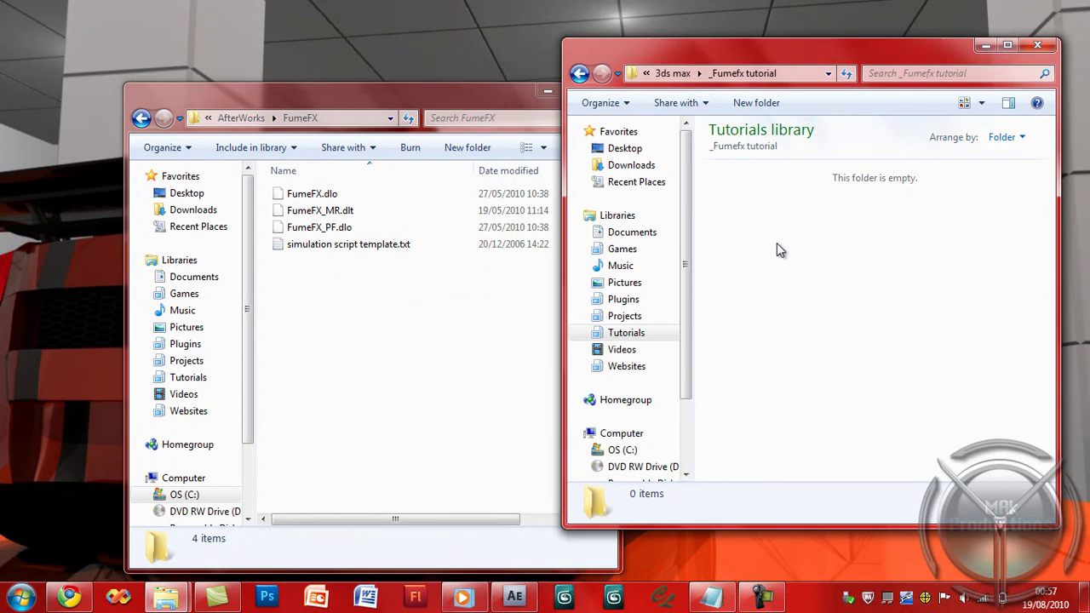
right_click(734, 196)
mouse_move(763, 389)
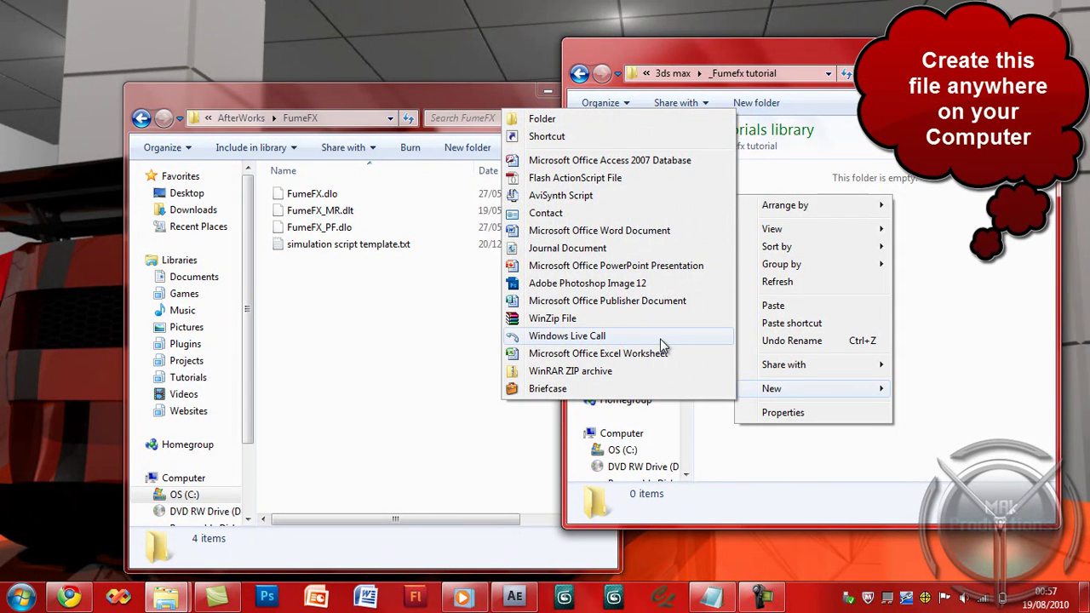
left_click(724, 447)
left_click(21, 596)
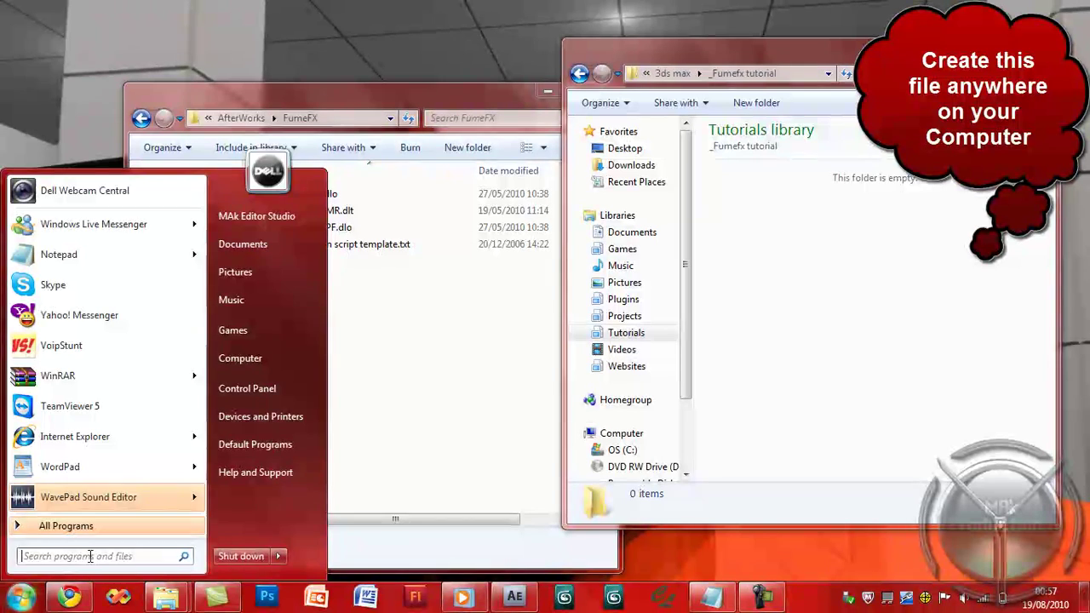
type("notepad")
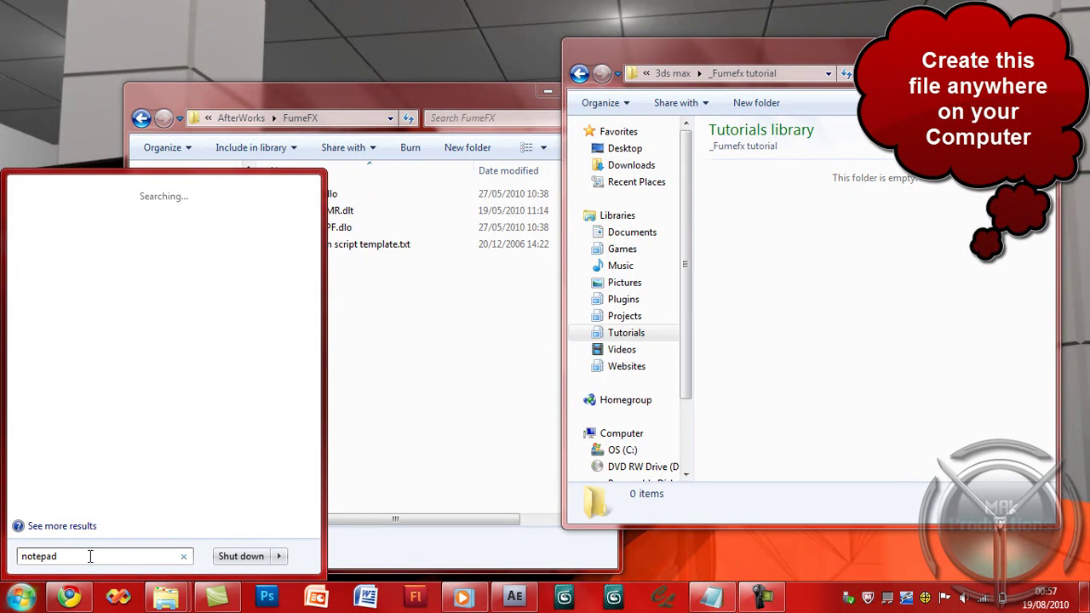
key("Return")
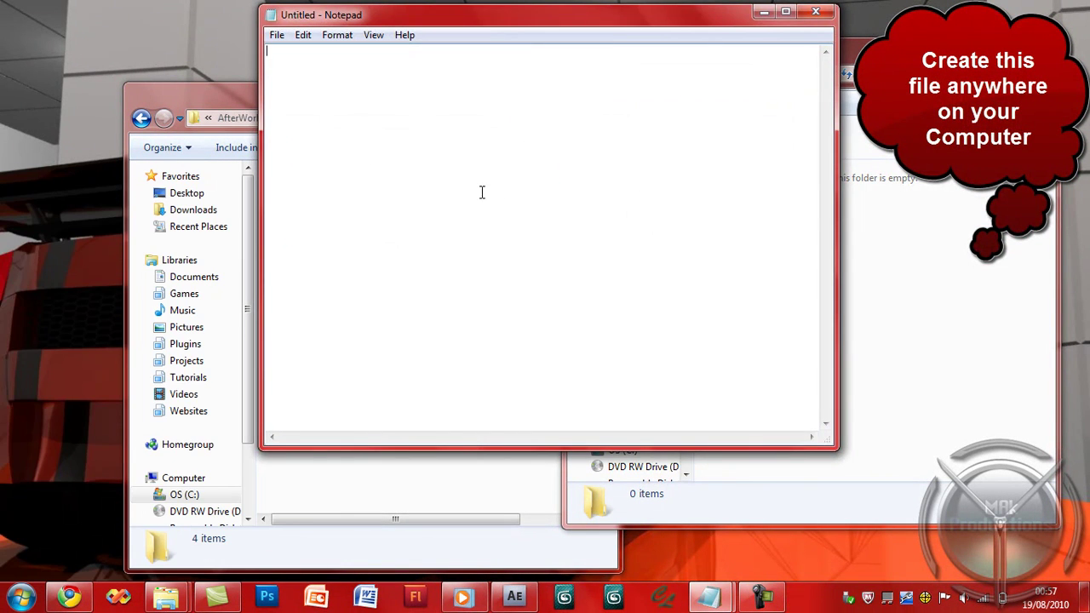
Step: In the Save As dialog, navigate to Tutorials > 3ds max > _Fumefx tutorial
key("ctrl+s")
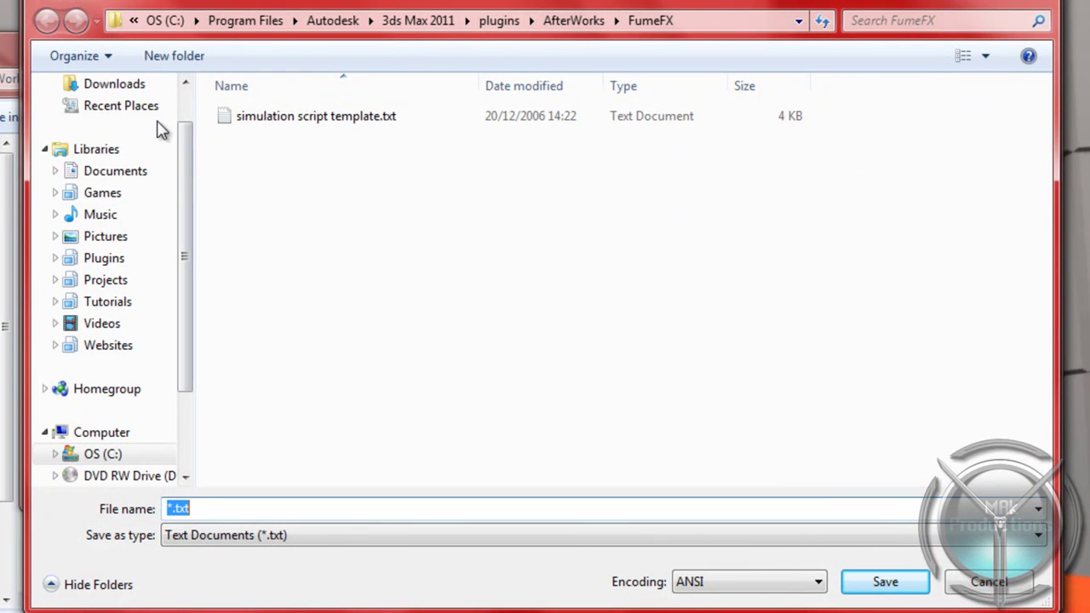
left_click(119, 303)
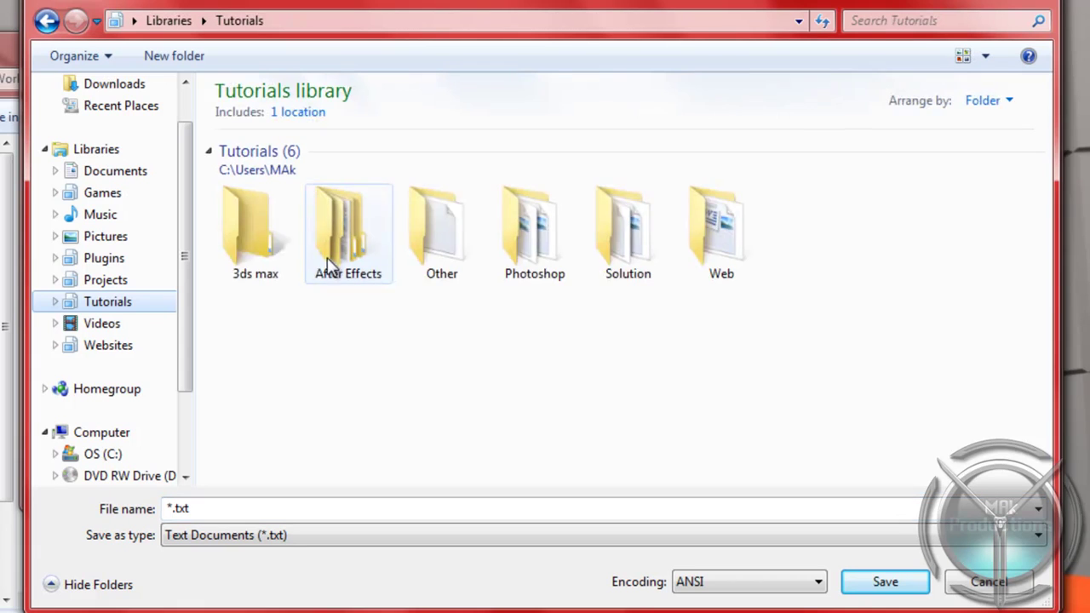
left_click(255, 230)
key("Return")
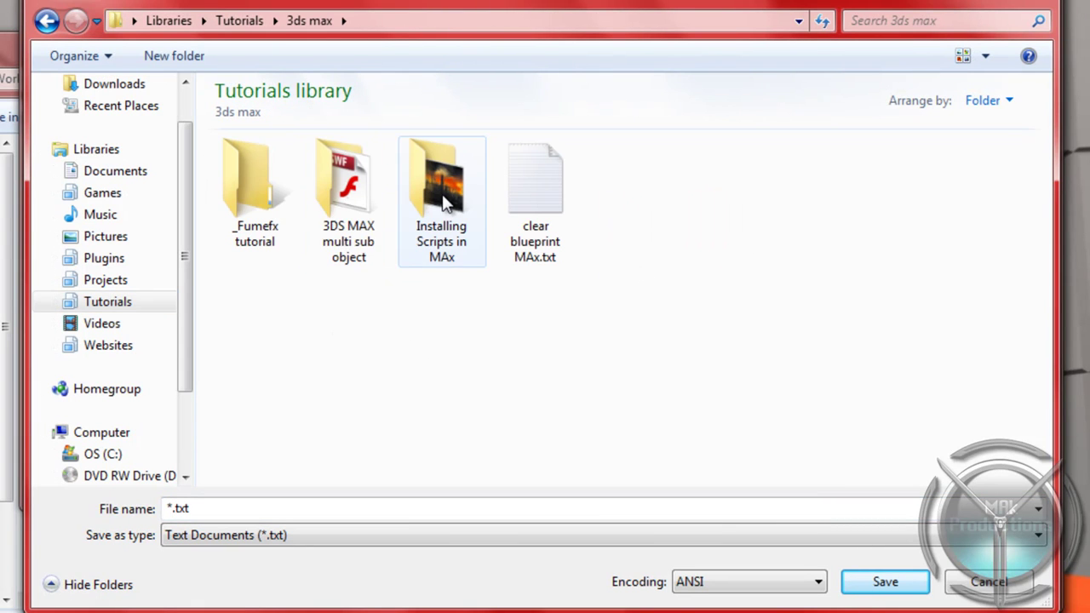
left_click(271, 204)
double_click(270, 204)
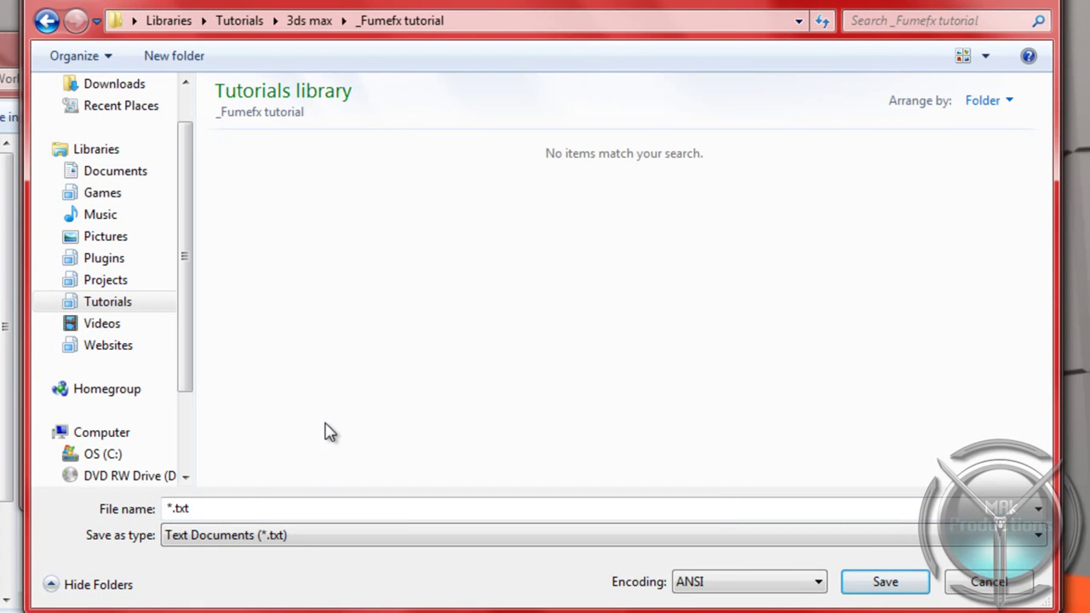
Step: Save the blank file as Fumefx.ini with type All Files (*.*)
left_click(217, 508)
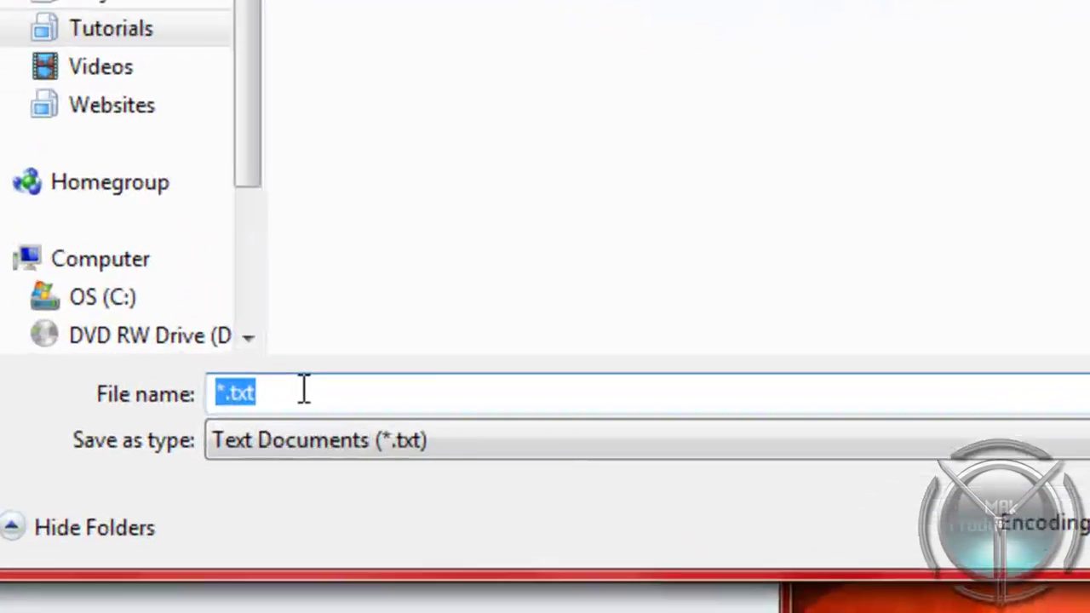
type("Fumef")
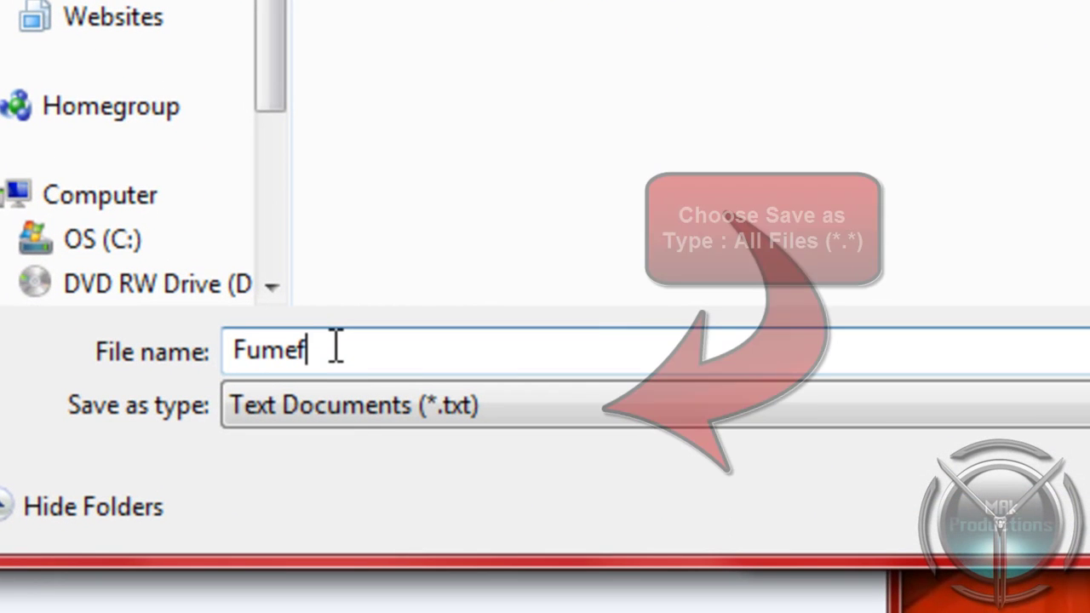
type("x.ini")
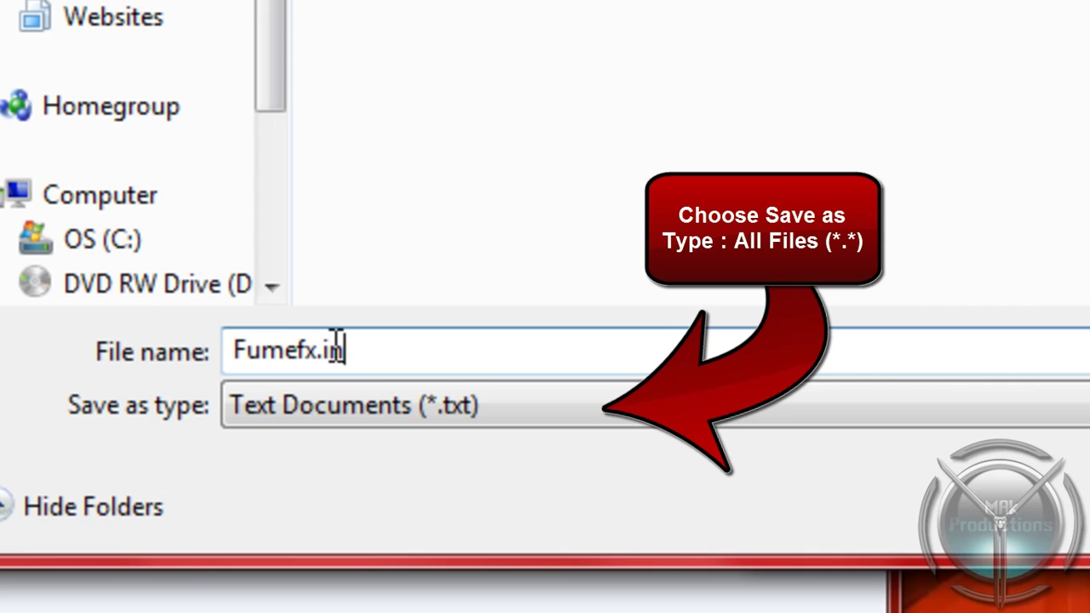
left_click(403, 419)
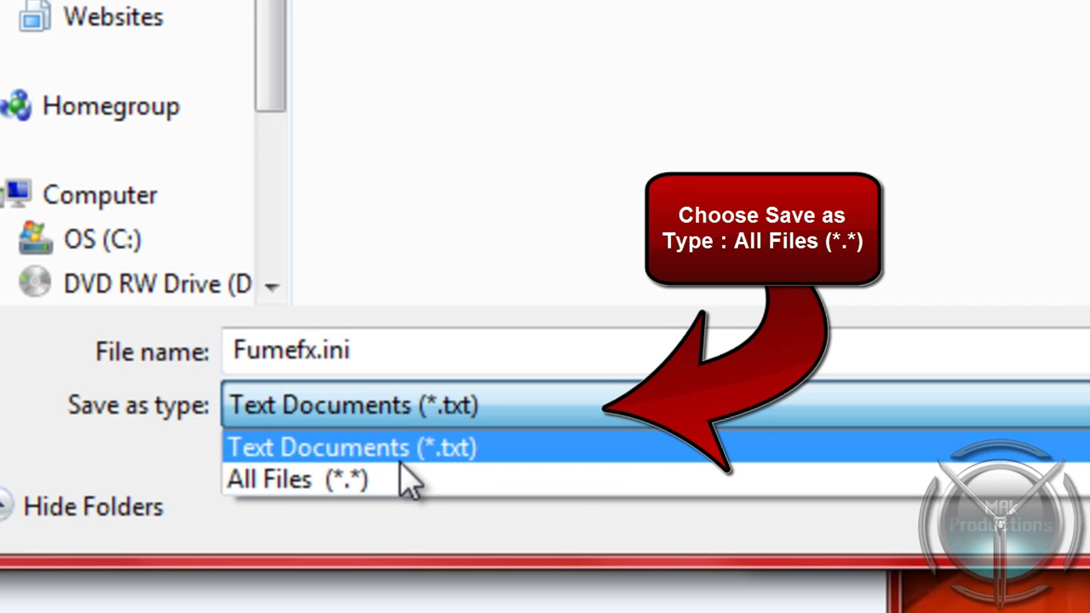
left_click(403, 478)
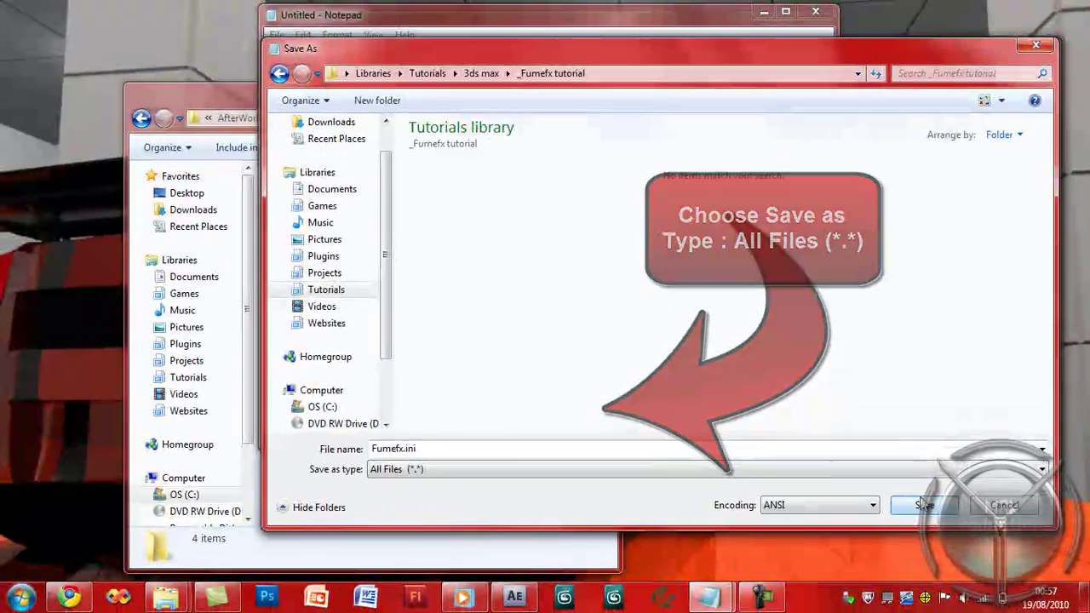
key("Return")
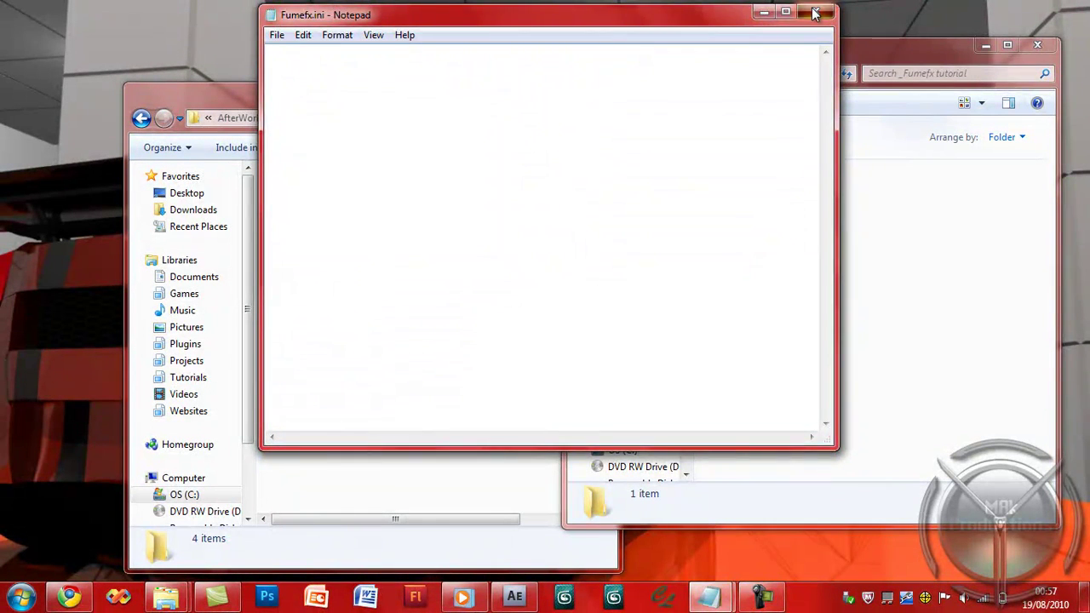
Step: Close Notepad, then open Fumefx.ini from the tutorial folder to confirm it is empty
left_click(816, 11)
left_click(377, 341)
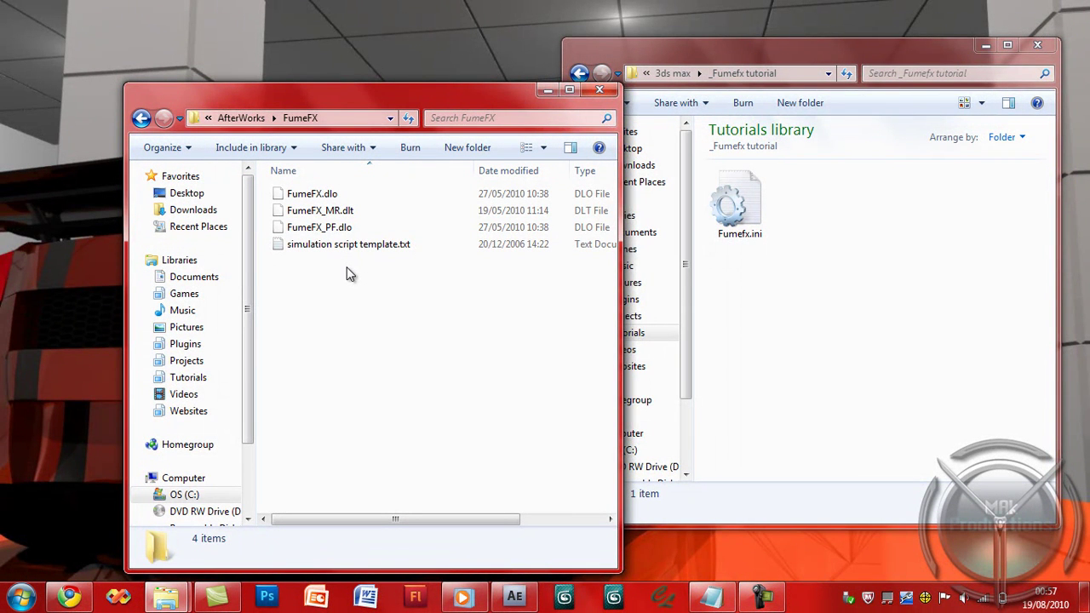
left_click(719, 255)
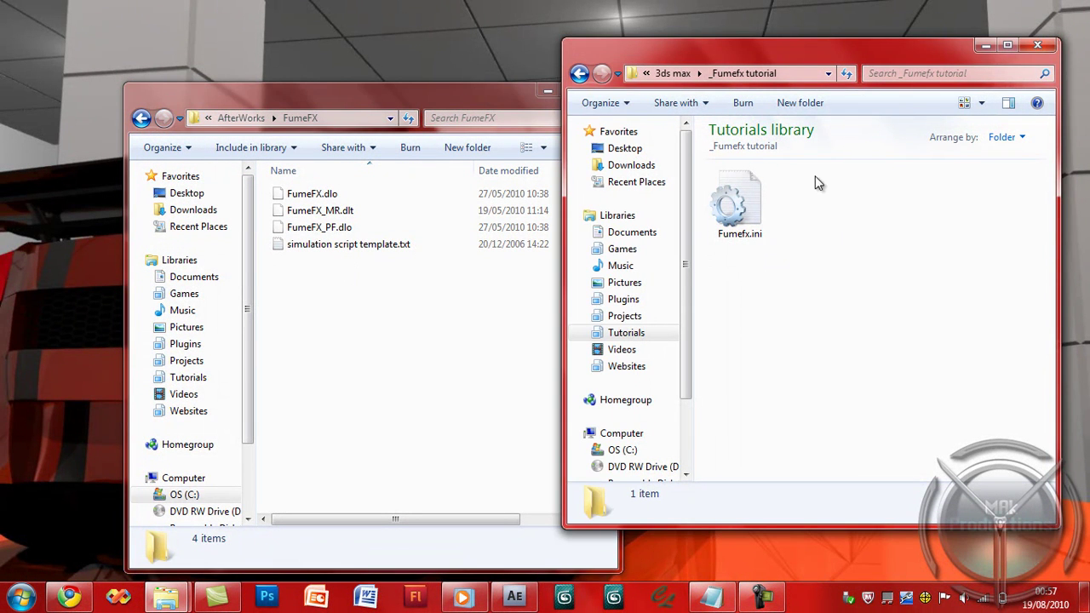
left_click(739, 205)
left_click(799, 229)
left_click(768, 218)
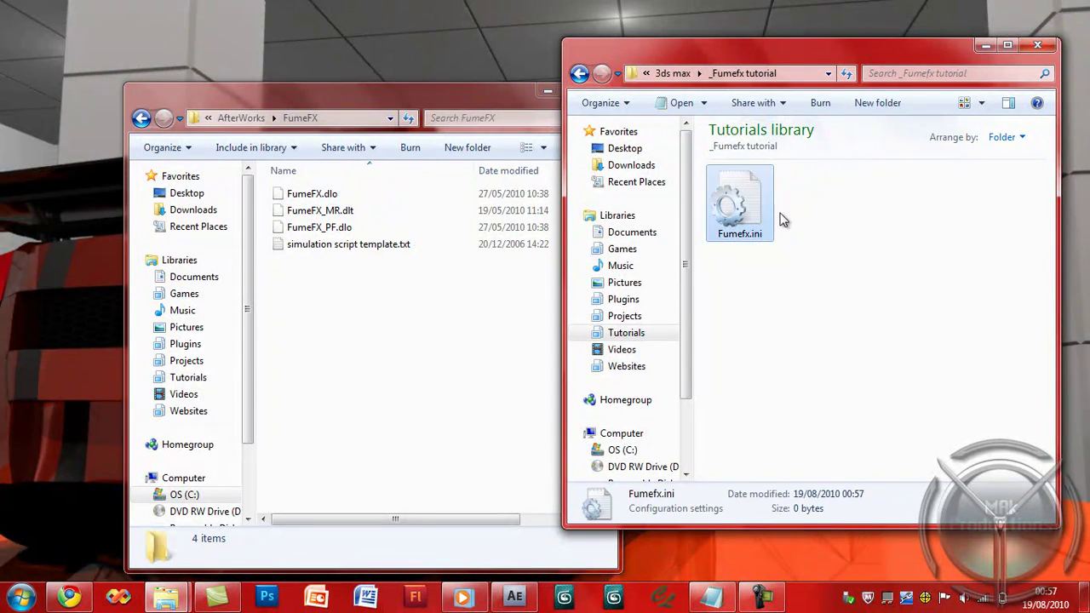
left_click(782, 220)
double_click(741, 207)
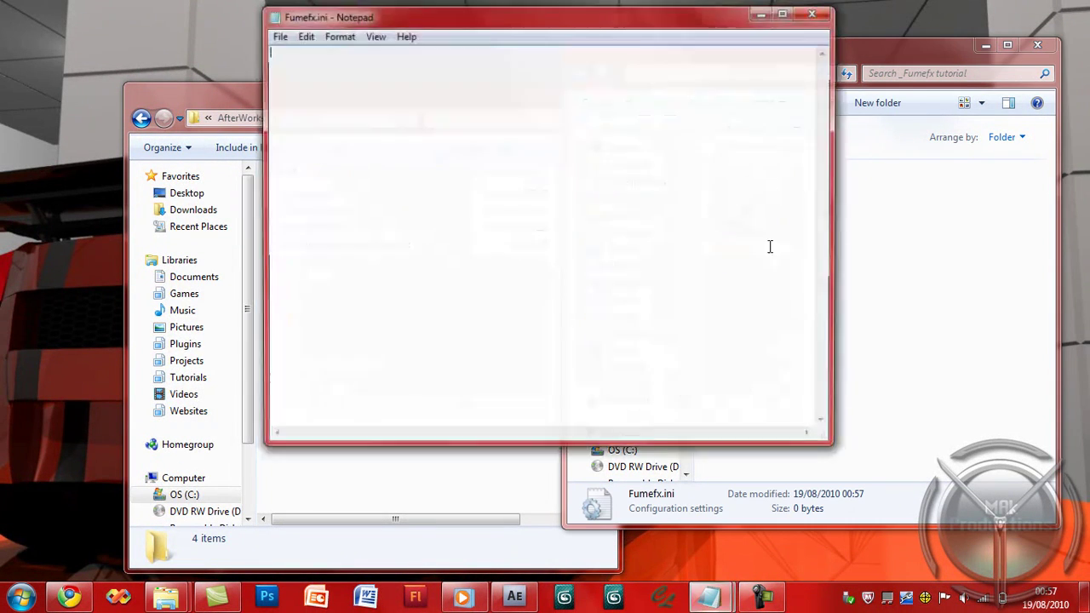
left_click(811, 15)
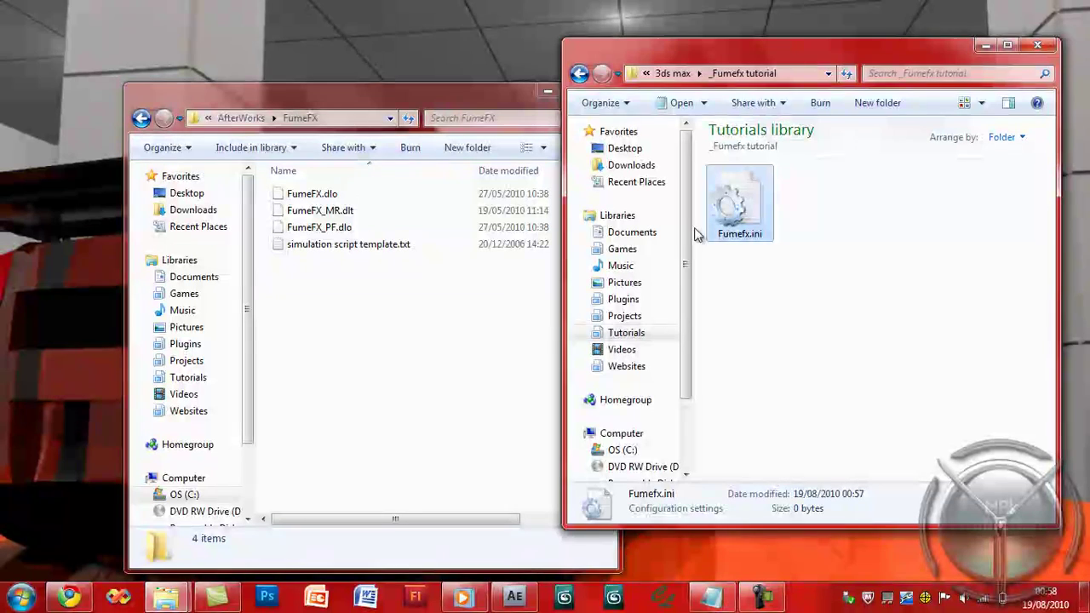
Step: Move Fumefx.ini into the FumeFX plugin folder, granting administrator permission, and check its five files
left_click_drag(696, 234, 352, 338)
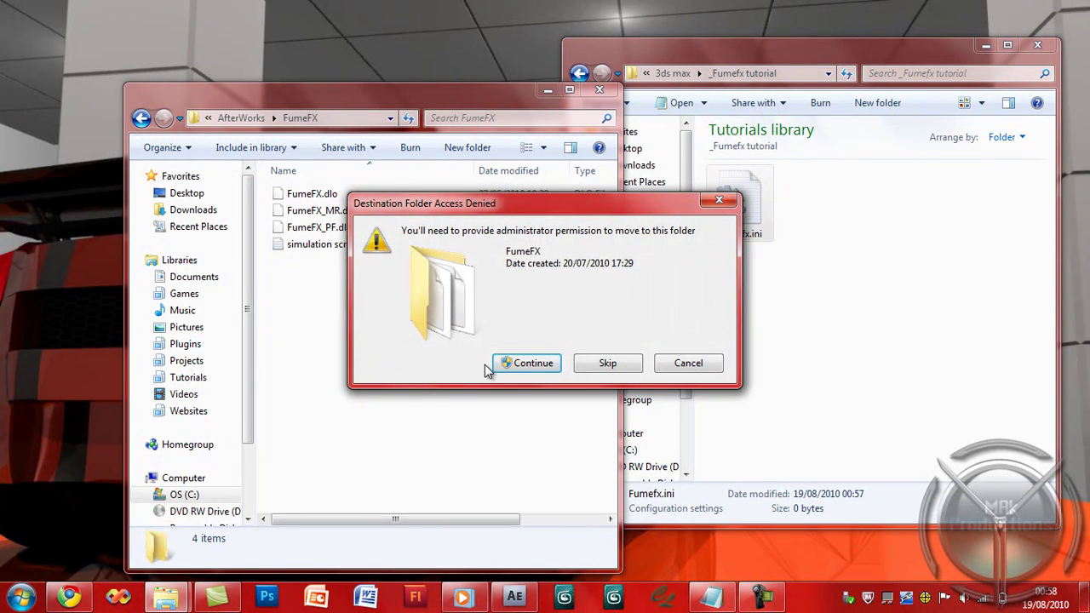
left_click(514, 364)
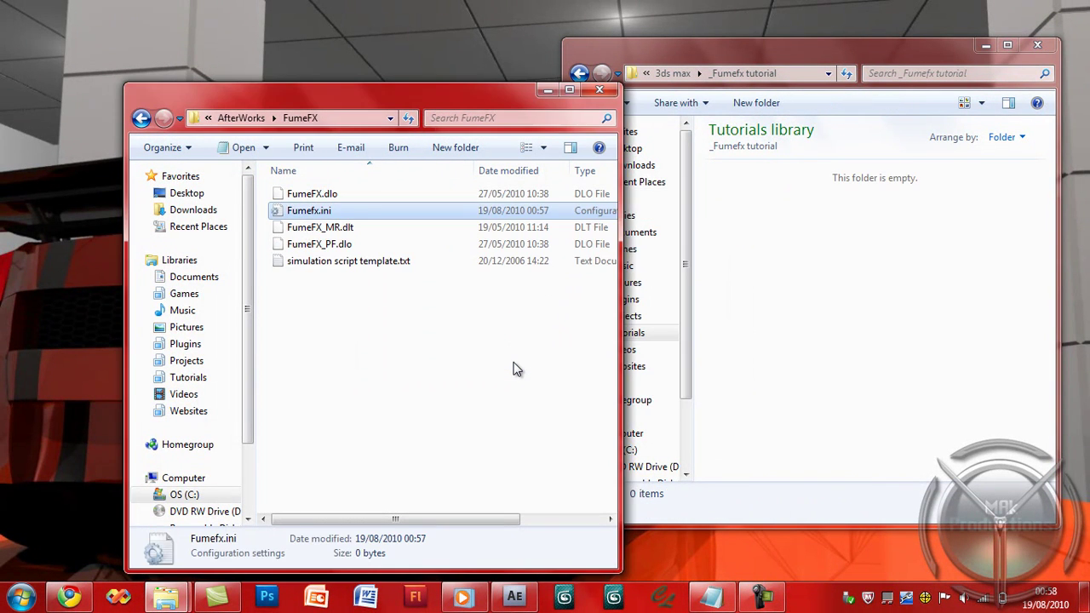
left_click(367, 314)
left_click_drag(320, 291, 313, 214)
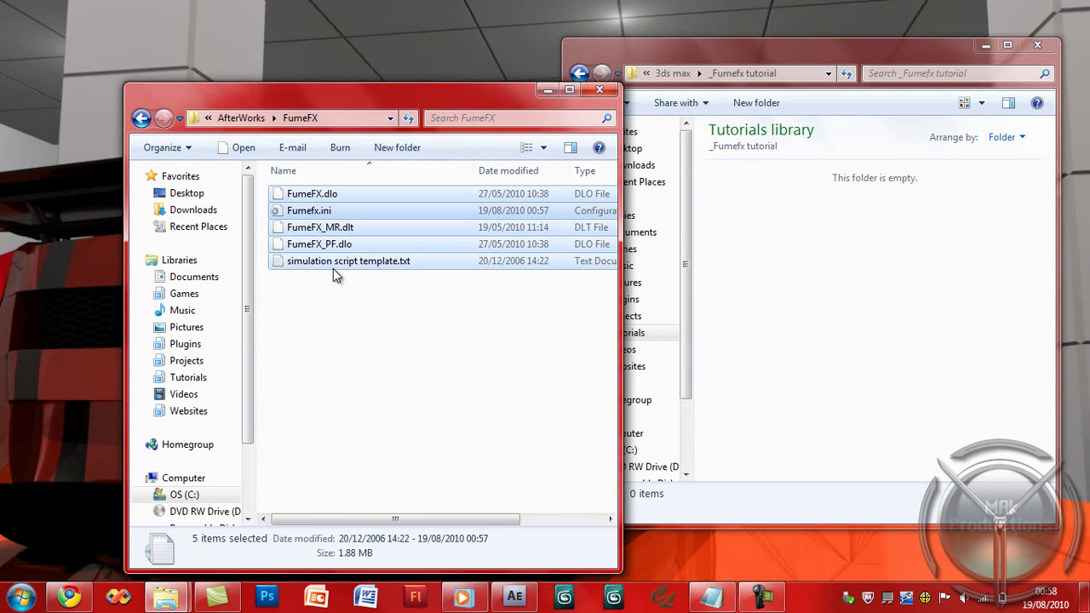
left_click(333, 270)
left_click_drag(333, 271, 358, 293)
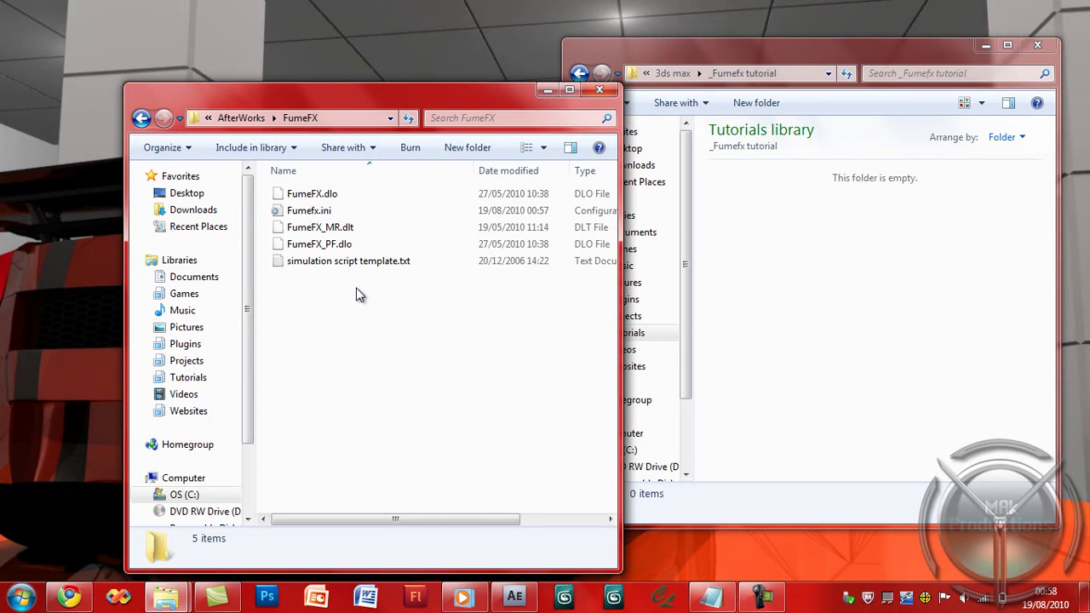
Step: Close both Explorer windows, show desktop icons, and open the 3ds Max 2011 shortcut's context menu
left_click(598, 91)
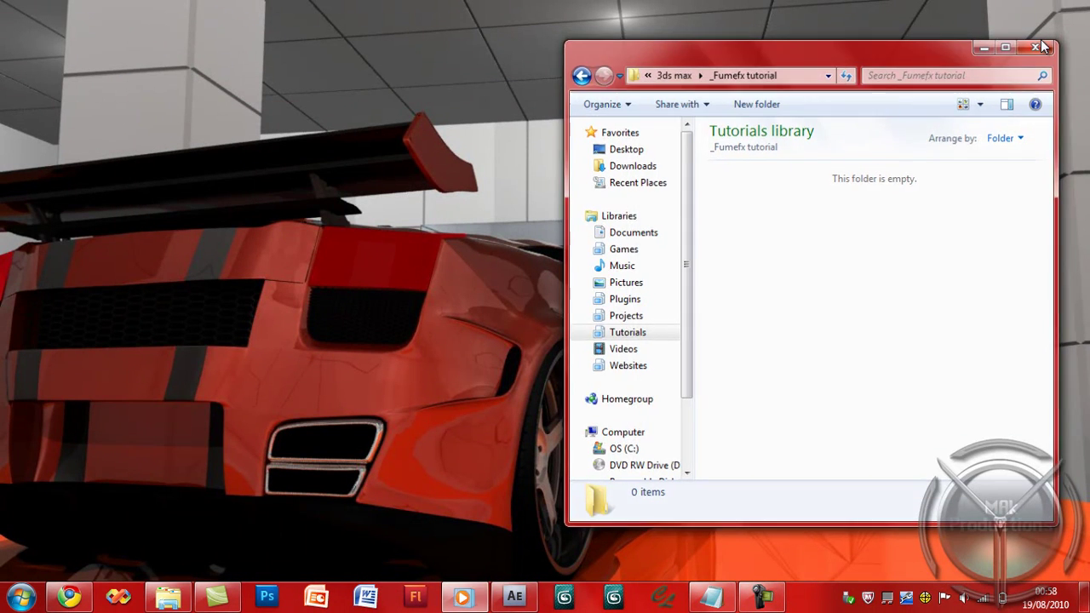
left_click(1038, 43)
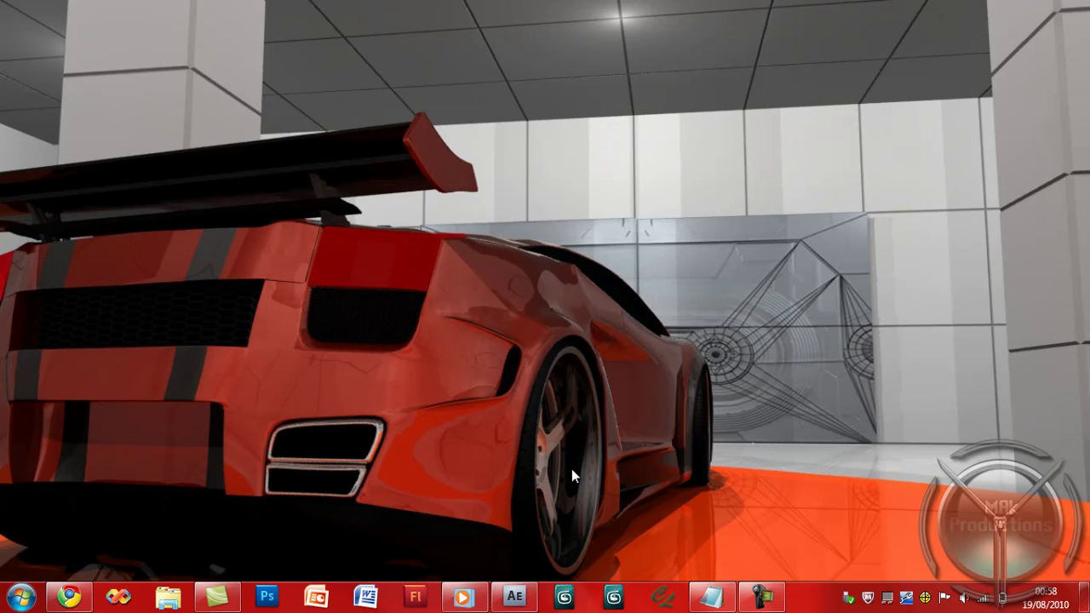
right_click(476, 340)
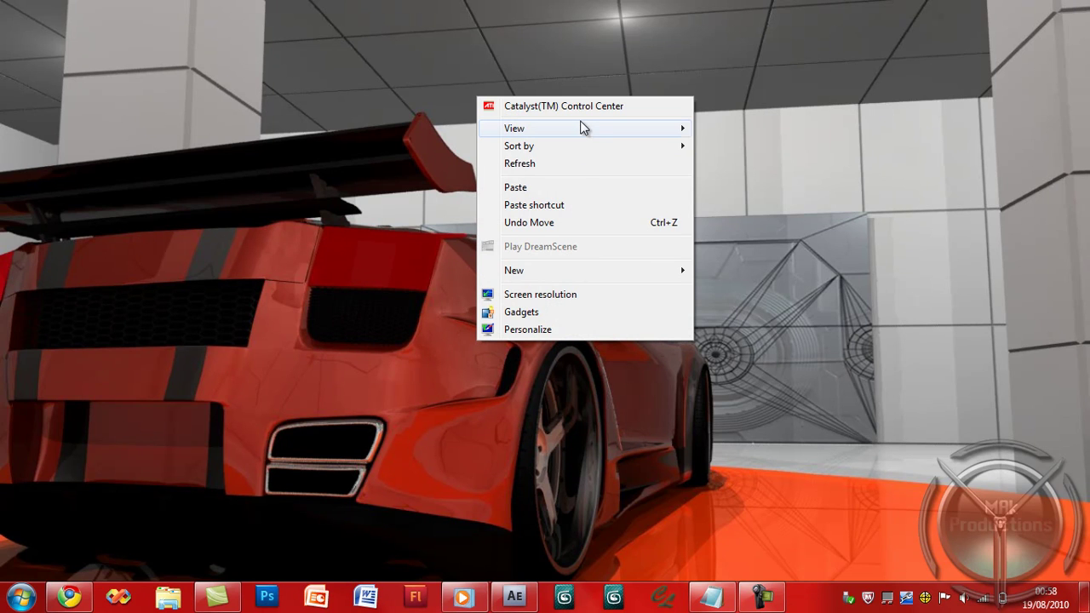
mouse_move(582, 128)
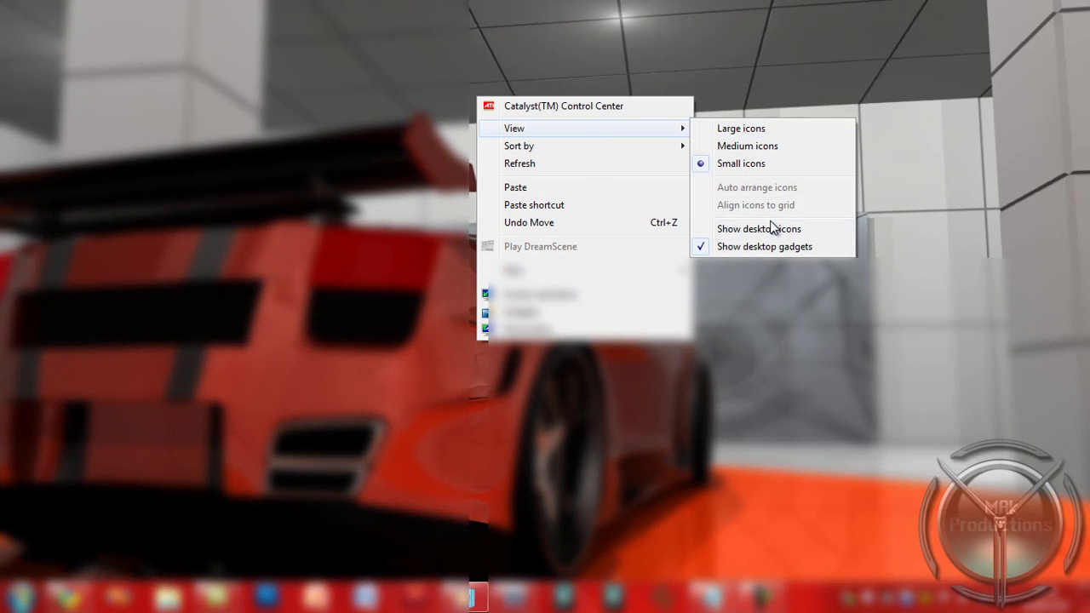
left_click(772, 228)
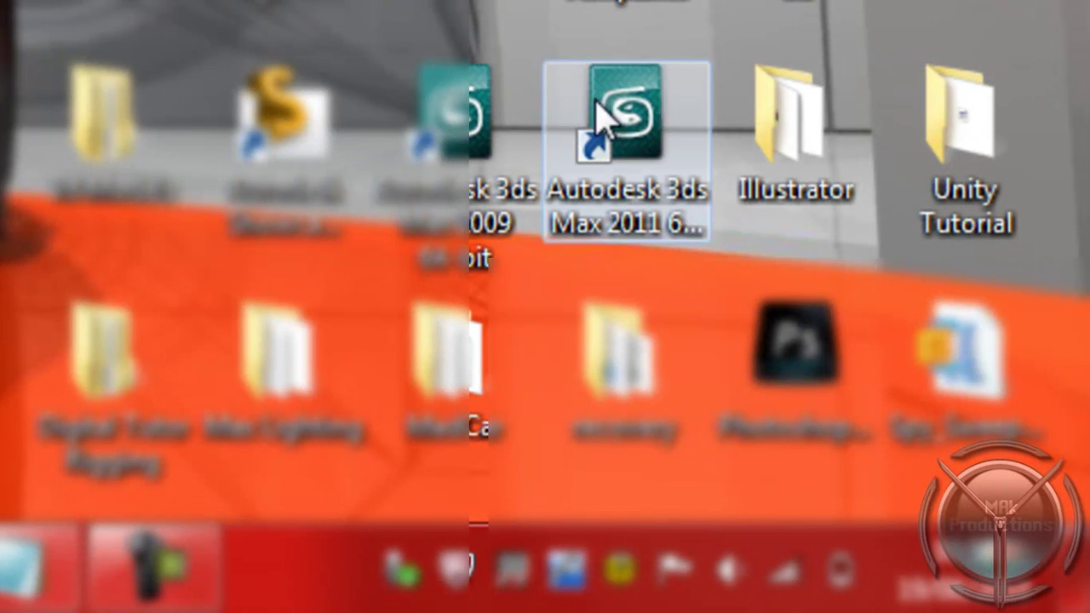
right_click(615, 152)
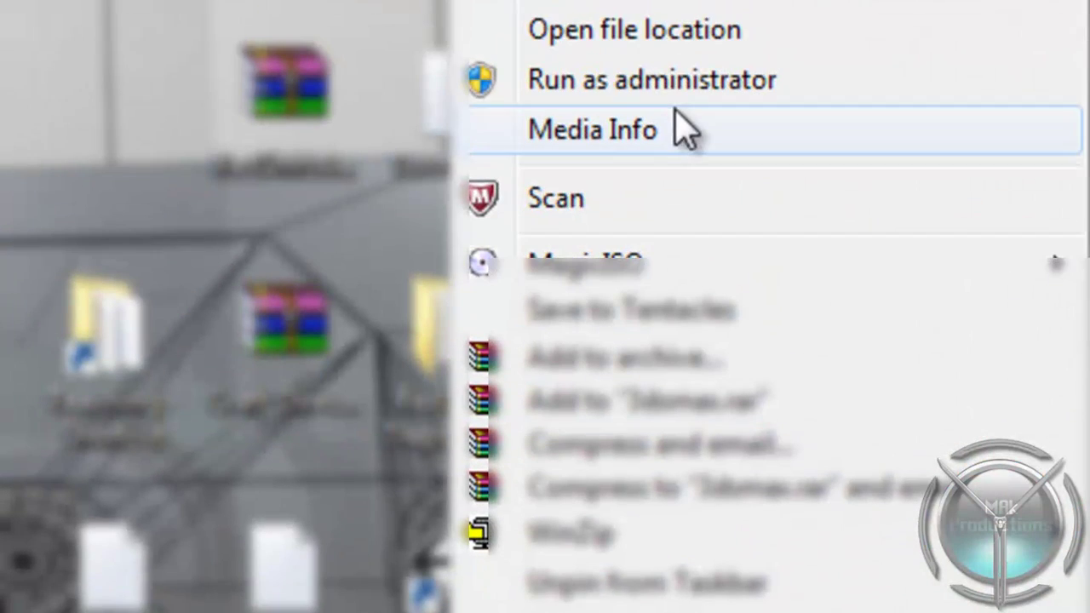